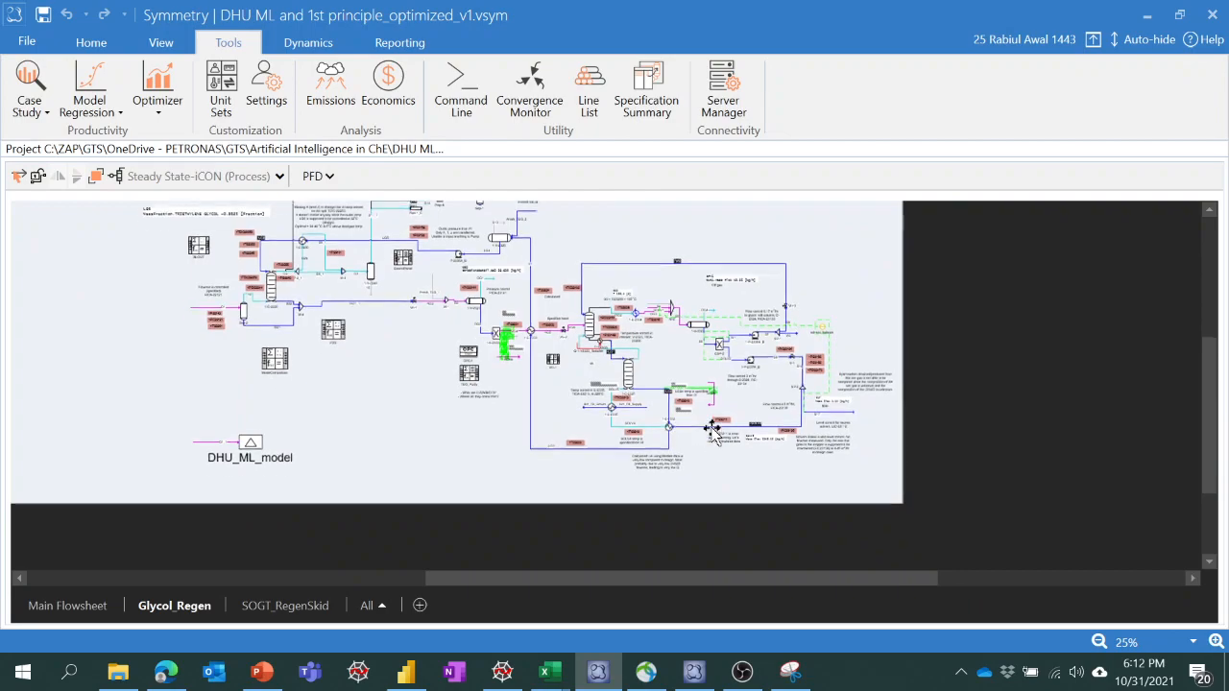
# Step: Open the ModelComparison process calculator from the Glycol_Regen flowsheet and place its window in clear view
pyautogui.scroll(1, 337, 509)
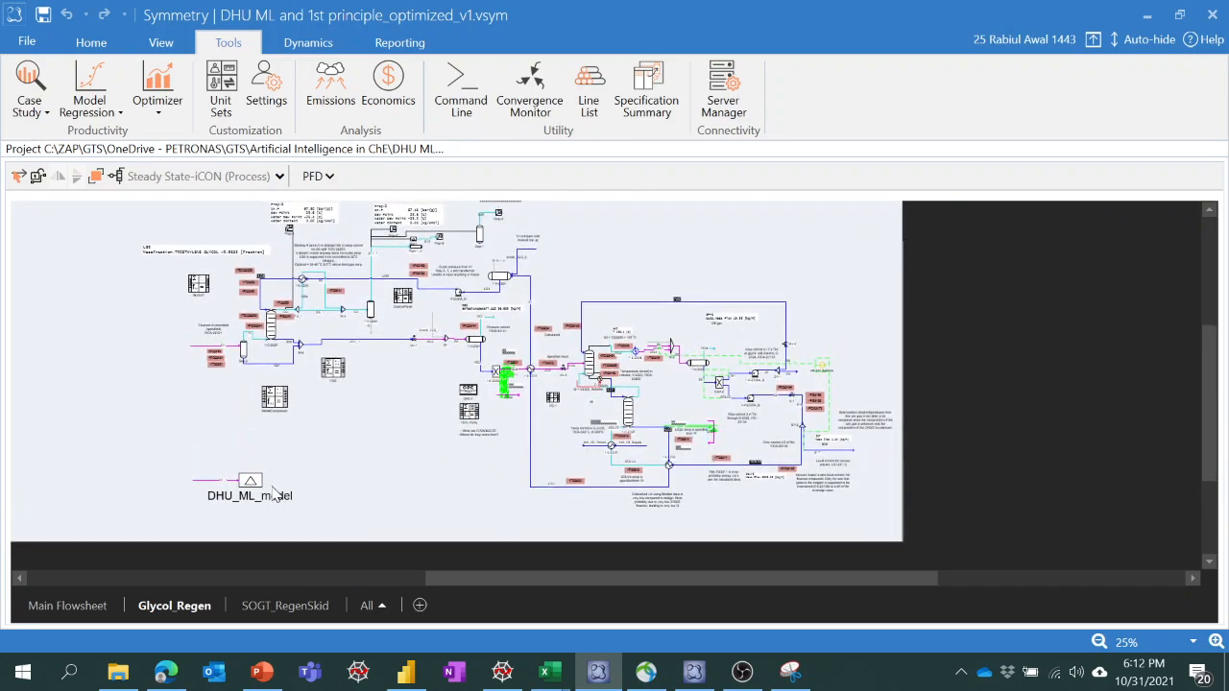
pyautogui.moveTo(258, 478)
pyautogui.moveTo(95, 215); pyautogui.dragTo(873, 494)
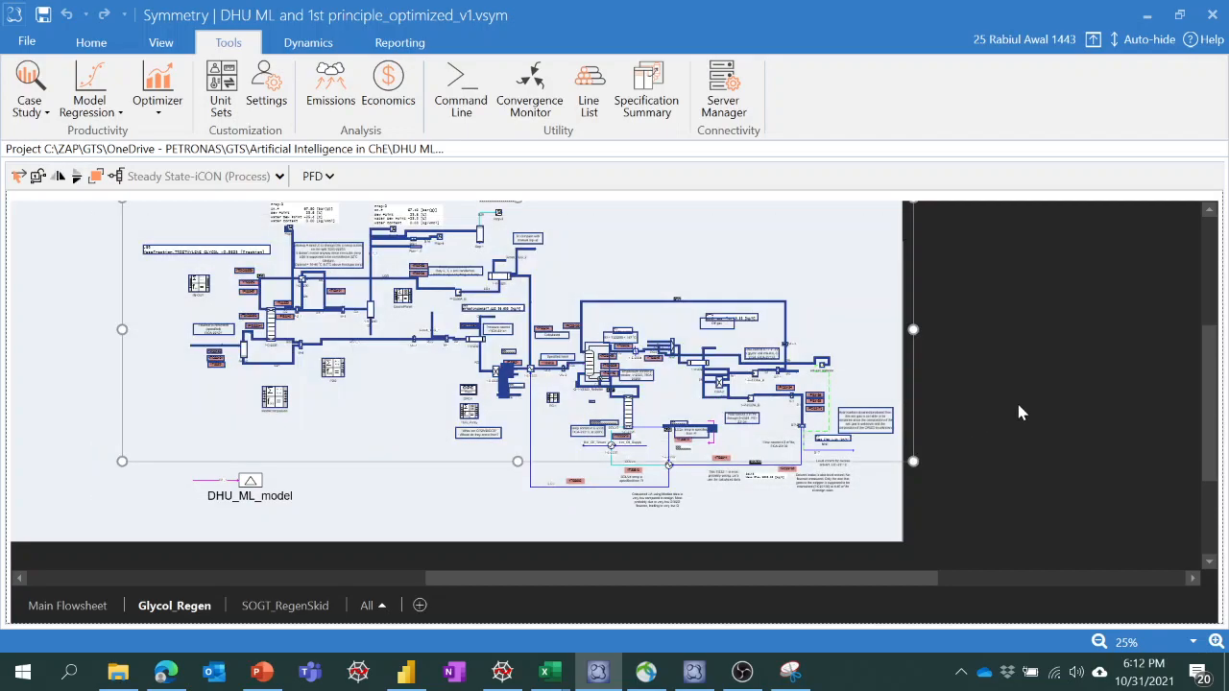
pyautogui.click(300, 509)
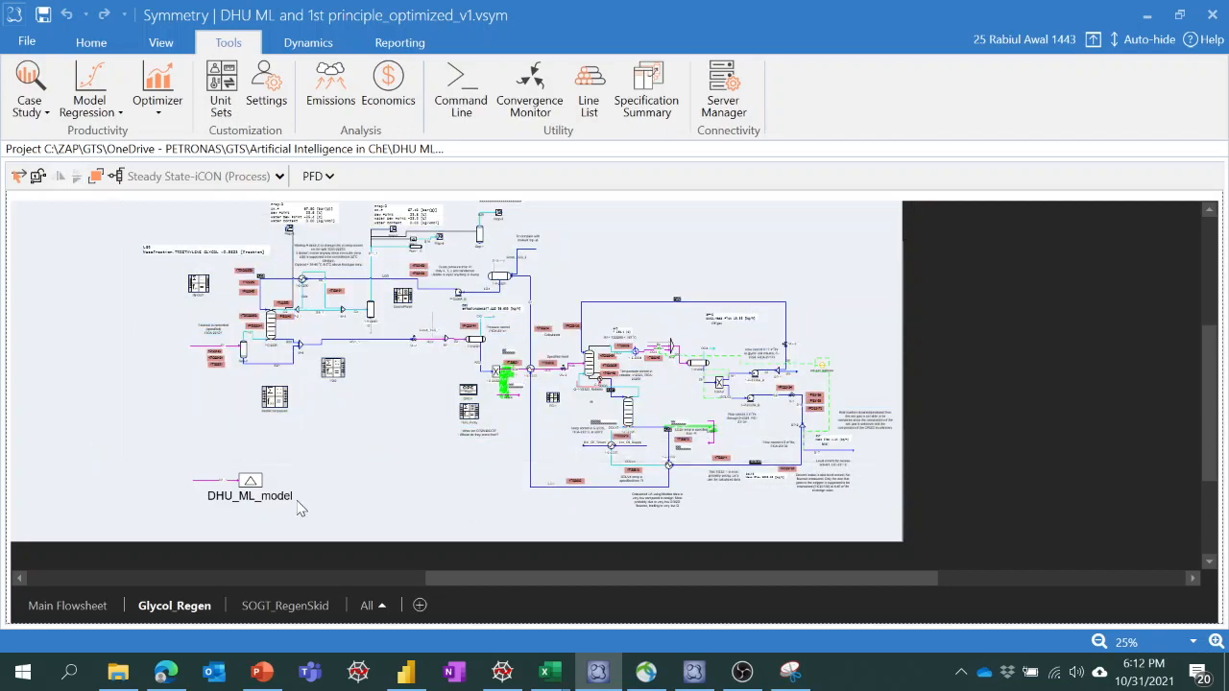
pyautogui.click(274, 397)
pyautogui.doubleClick(273, 397)
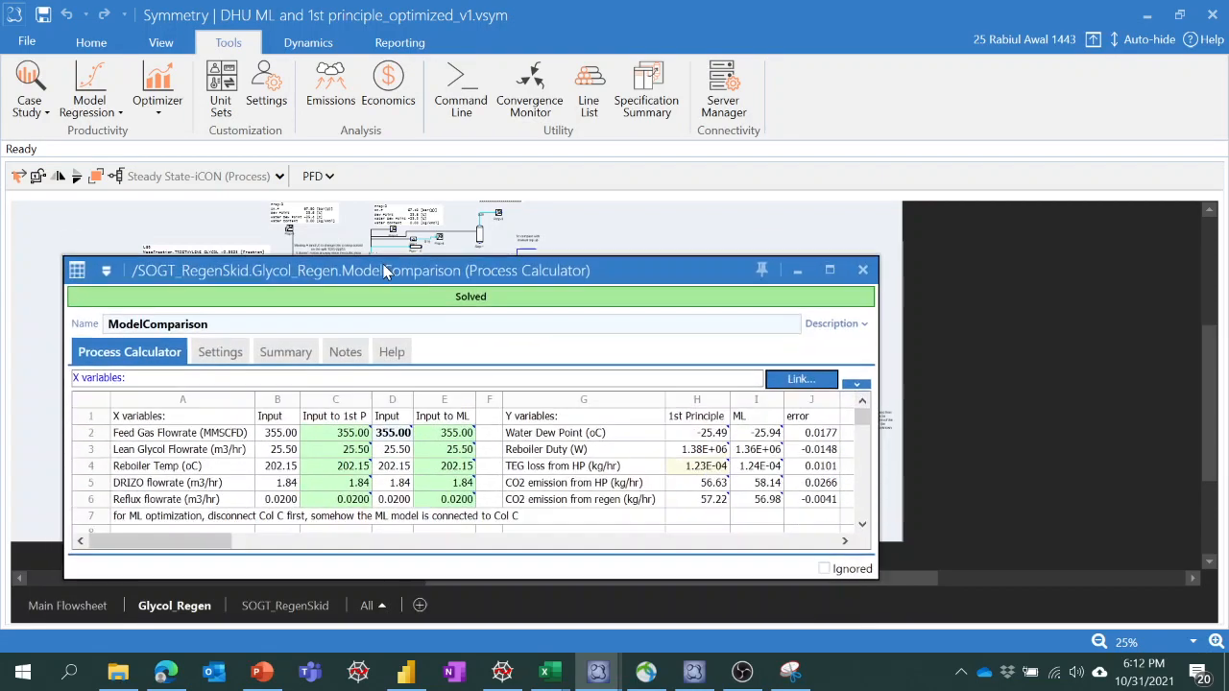
pyautogui.moveTo(383, 272); pyautogui.dragTo(369, 214)
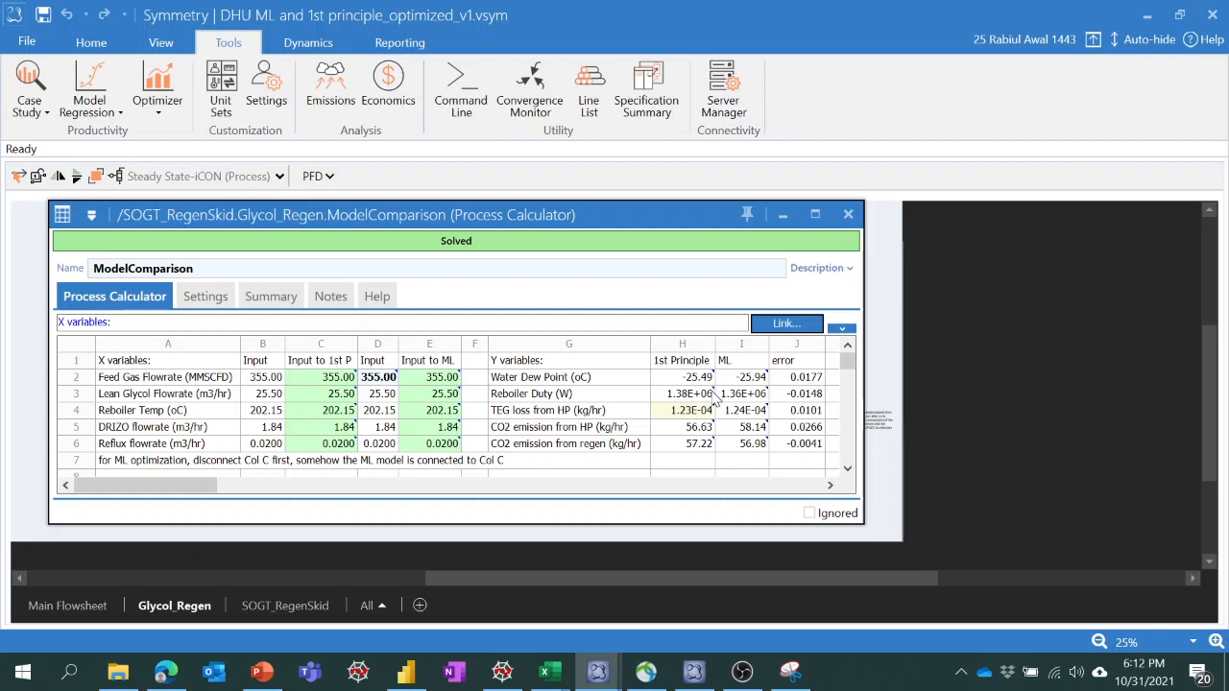
# Step: Compare the 1st Principle and ML results for each Y variable and check where the 1st Principle values are imported from
pyautogui.moveTo(695, 350); pyautogui.dragTo(726, 352)
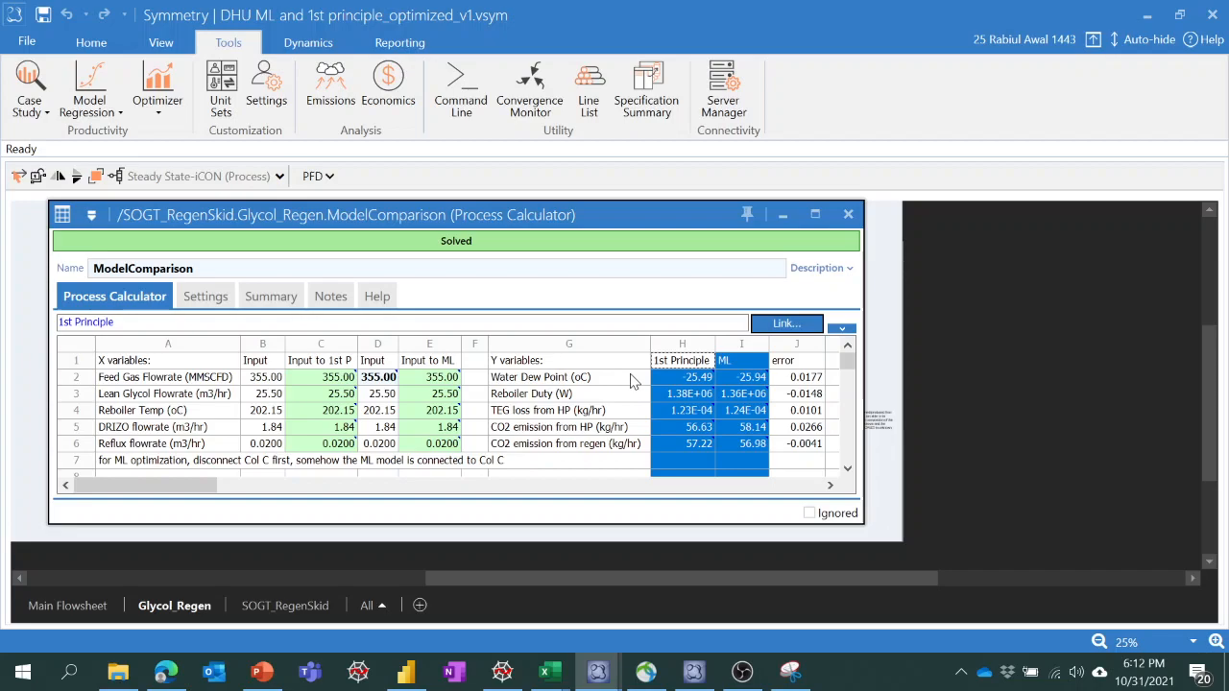
pyautogui.moveTo(631, 382); pyautogui.dragTo(640, 457)
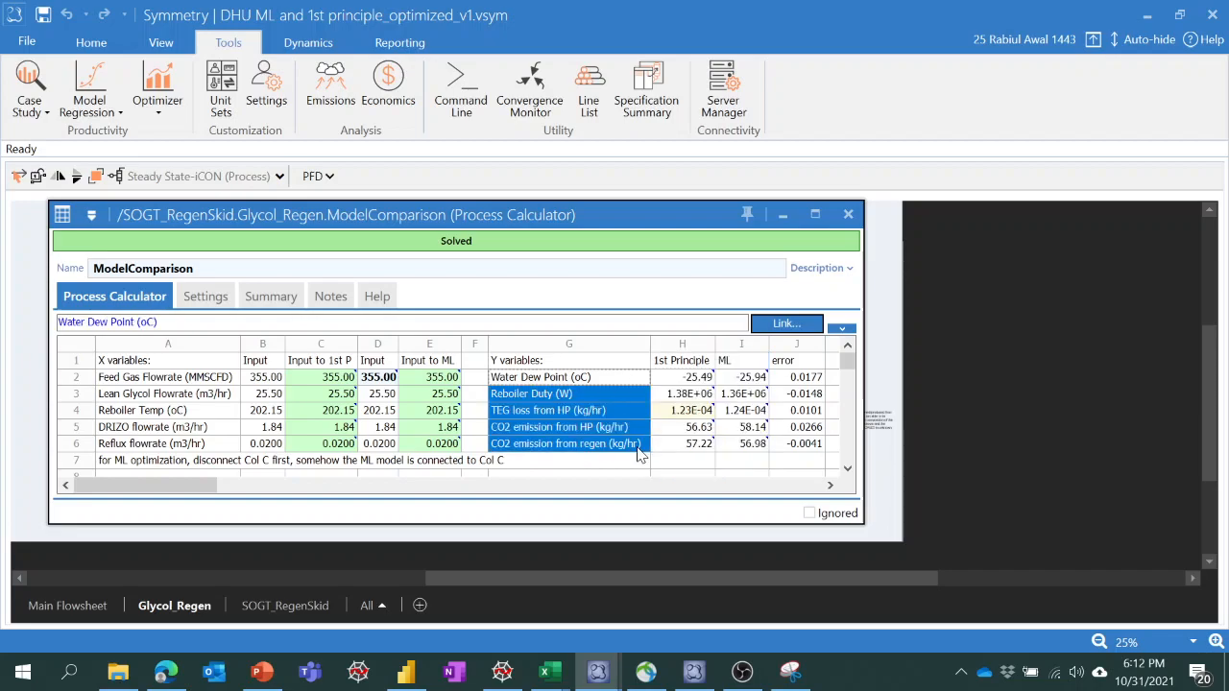
pyautogui.click(692, 379)
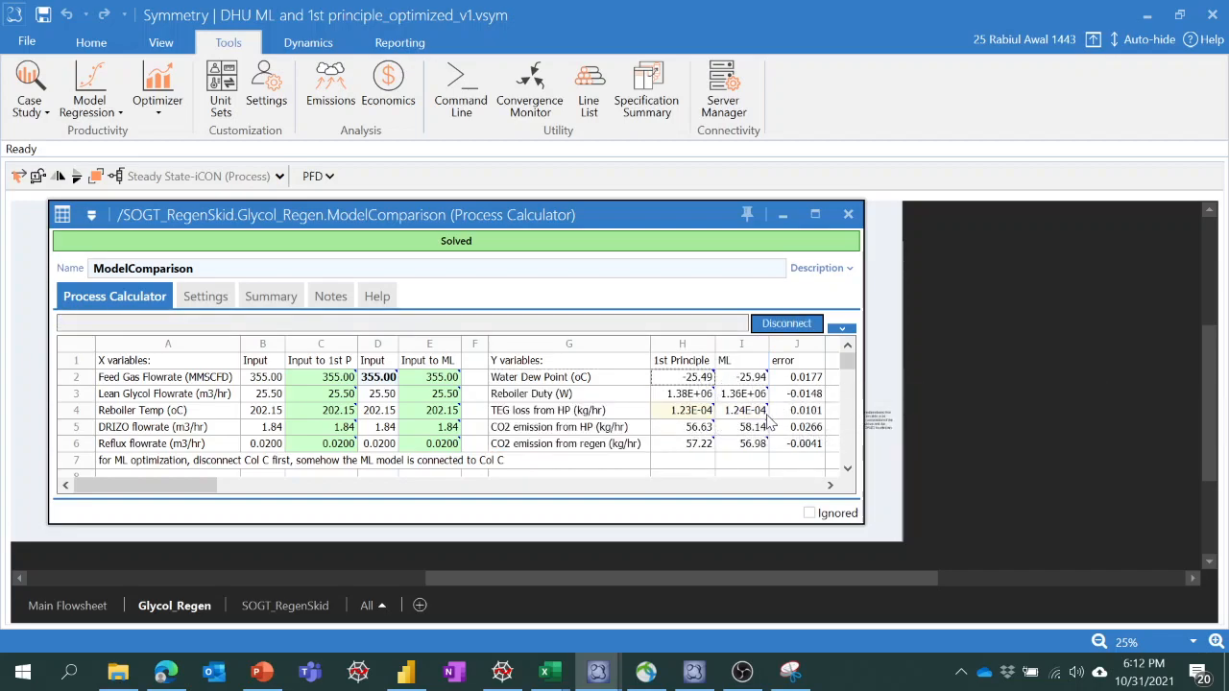
pyautogui.moveTo(756, 383)
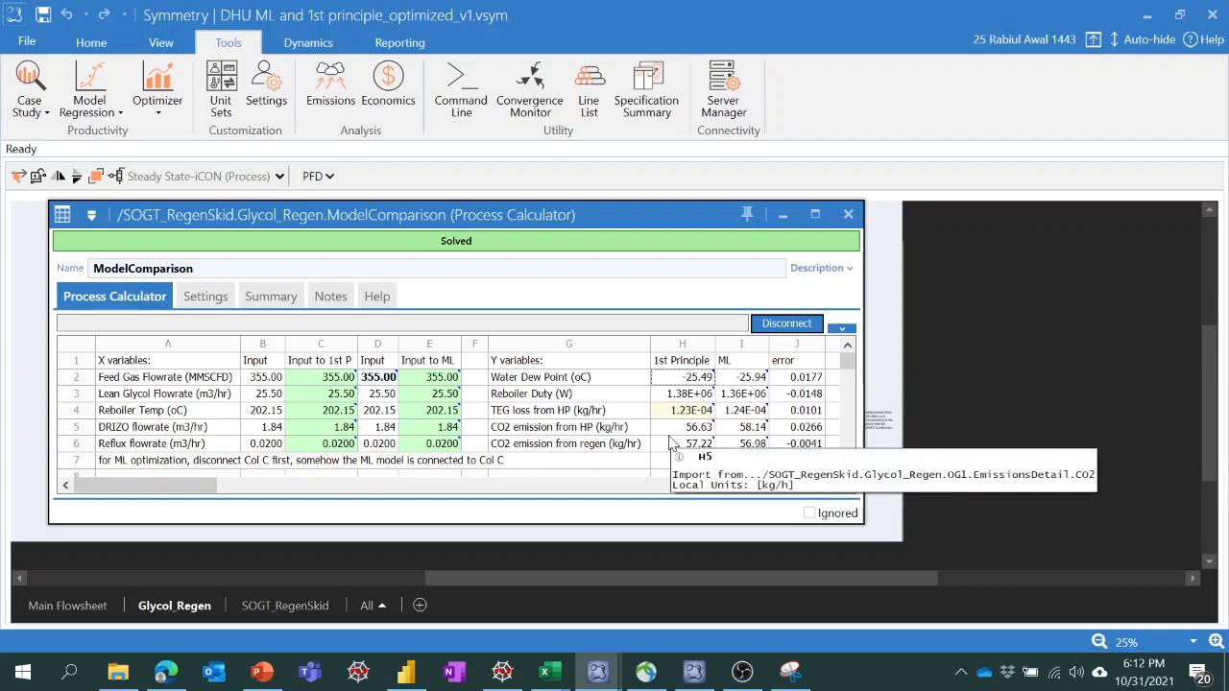
pyautogui.moveTo(705, 415)
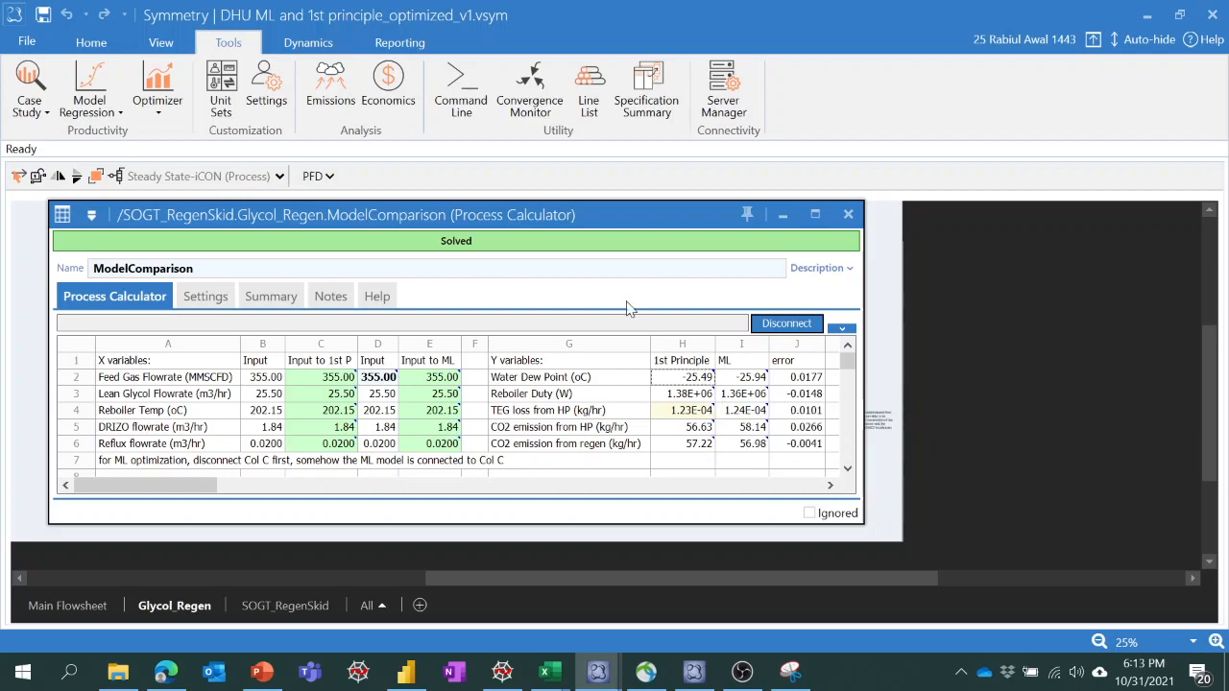
# Step: Set the feed gas flowrate input of the first-principle model to 350 MMSCFD in the ModelComparison calculator
pyautogui.moveTo(487, 221); pyautogui.dragTo(747, 135)
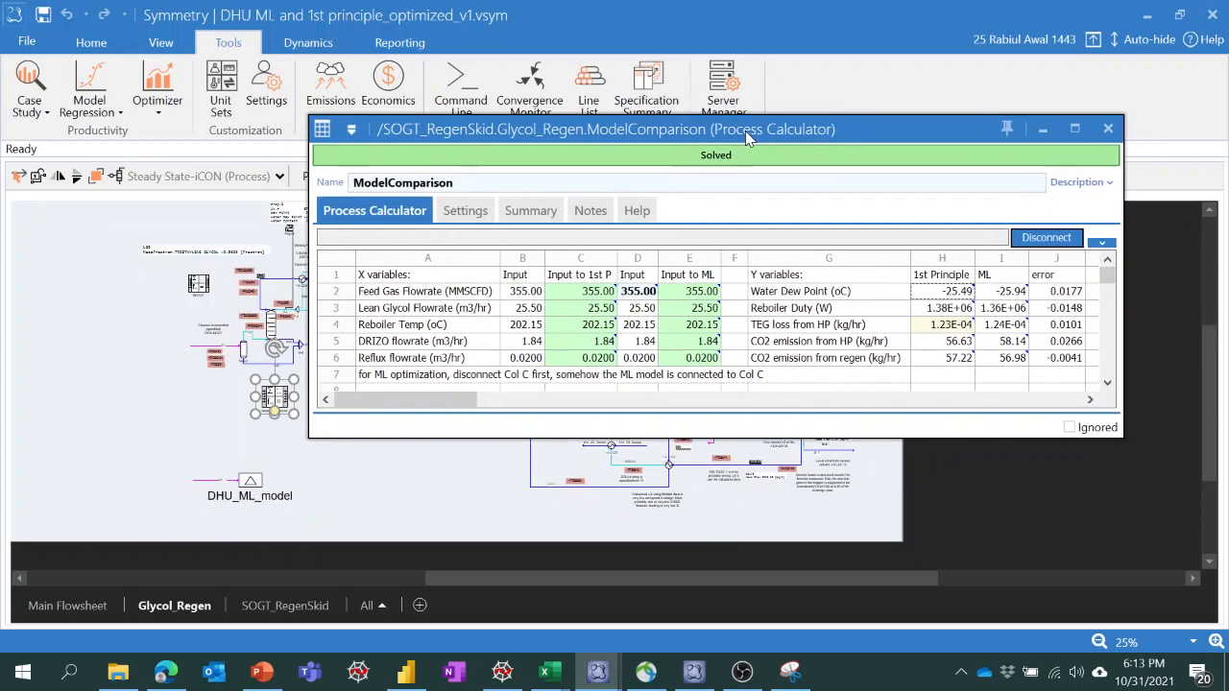
pyautogui.click(533, 294)
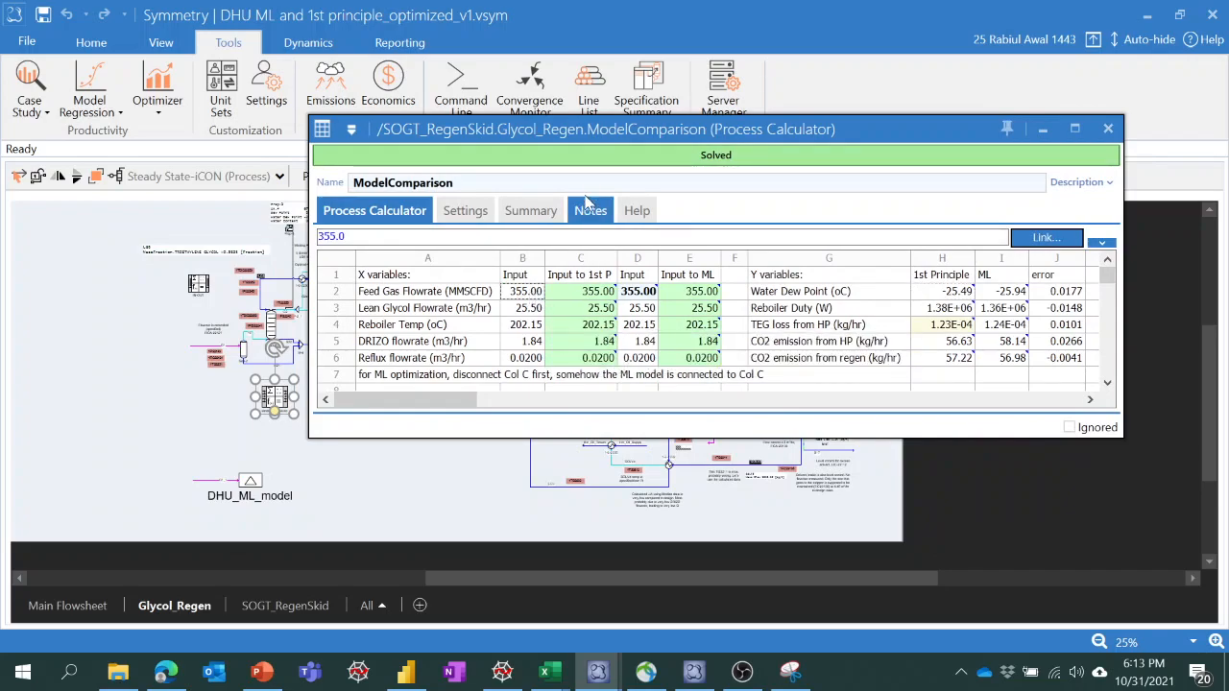
pyautogui.moveTo(618, 140); pyautogui.dragTo(646, 217)
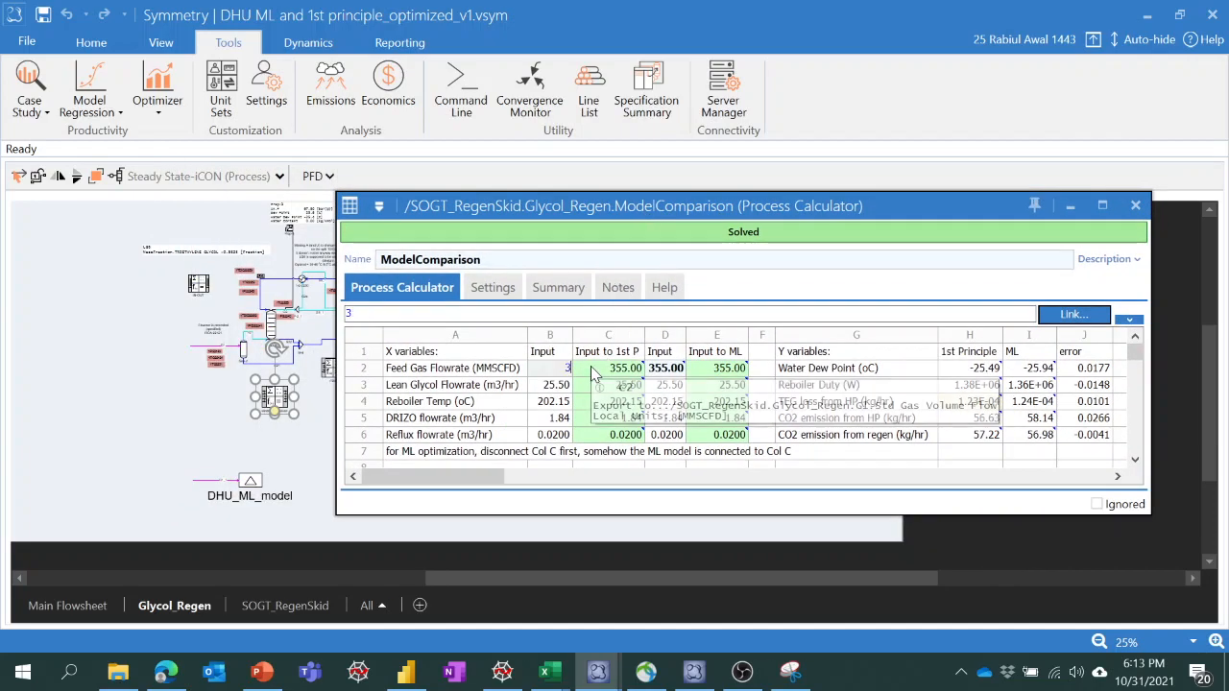
pyautogui.write('350')
pyautogui.press('Return')
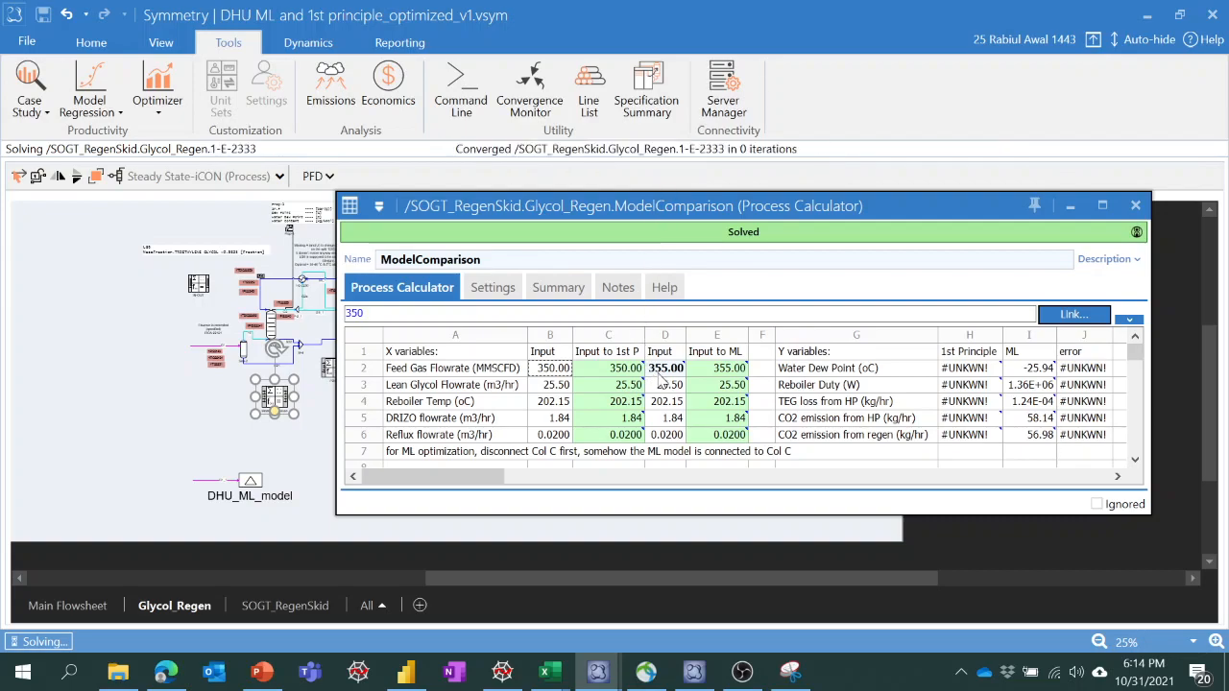
# Step: Try to set the ML model's feed gas flowrate input to 350 MMSCFD while the flowsheet is solving
pyautogui.click(659, 372)
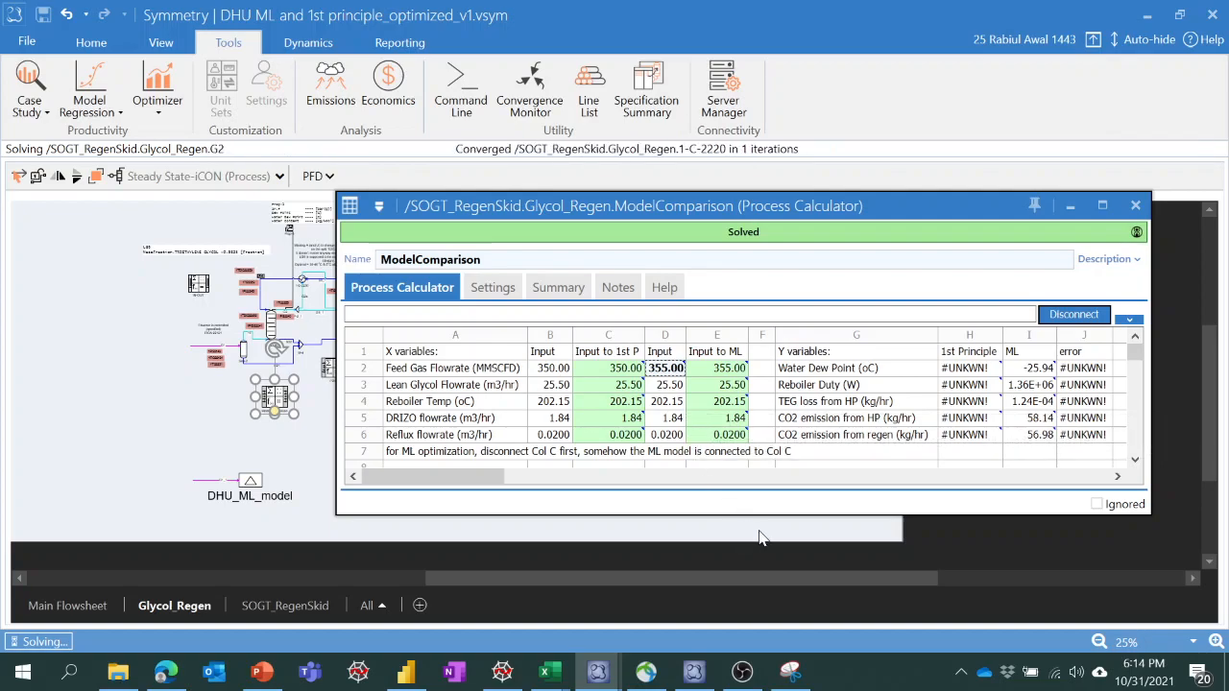
pyautogui.write('35')
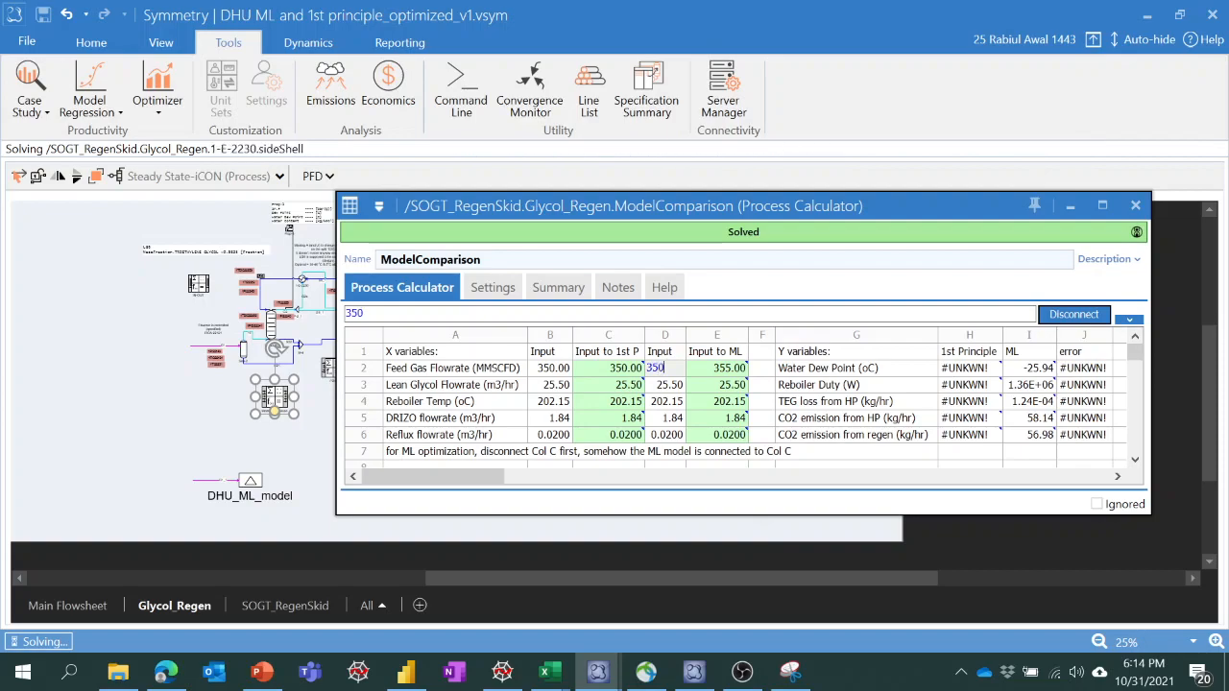
pyautogui.press('Return')
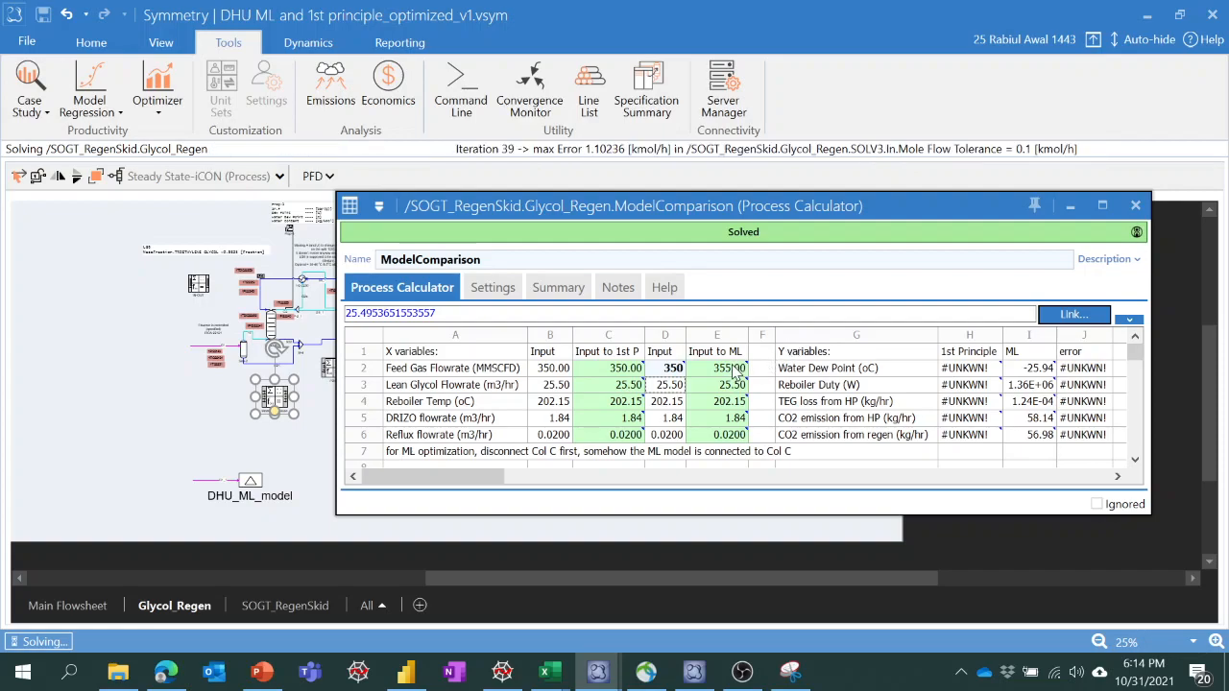
pyautogui.moveTo(640, 211); pyautogui.dragTo(633, 521)
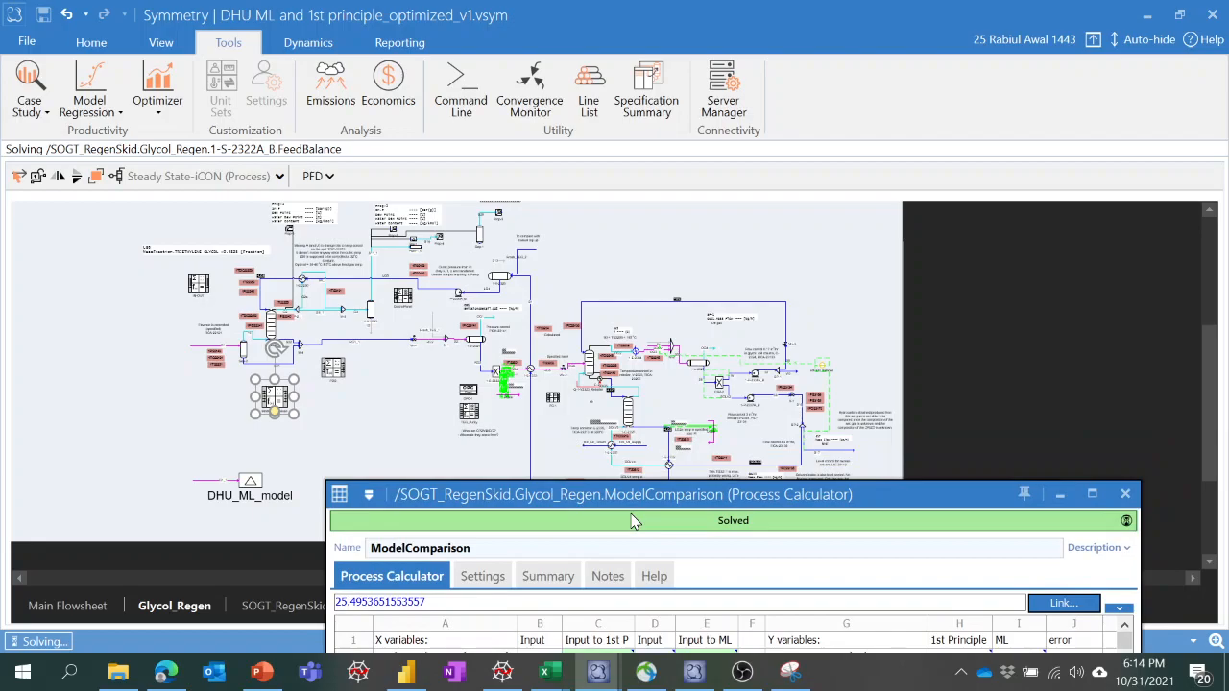
pyautogui.moveTo(633, 520); pyautogui.dragTo(606, 197)
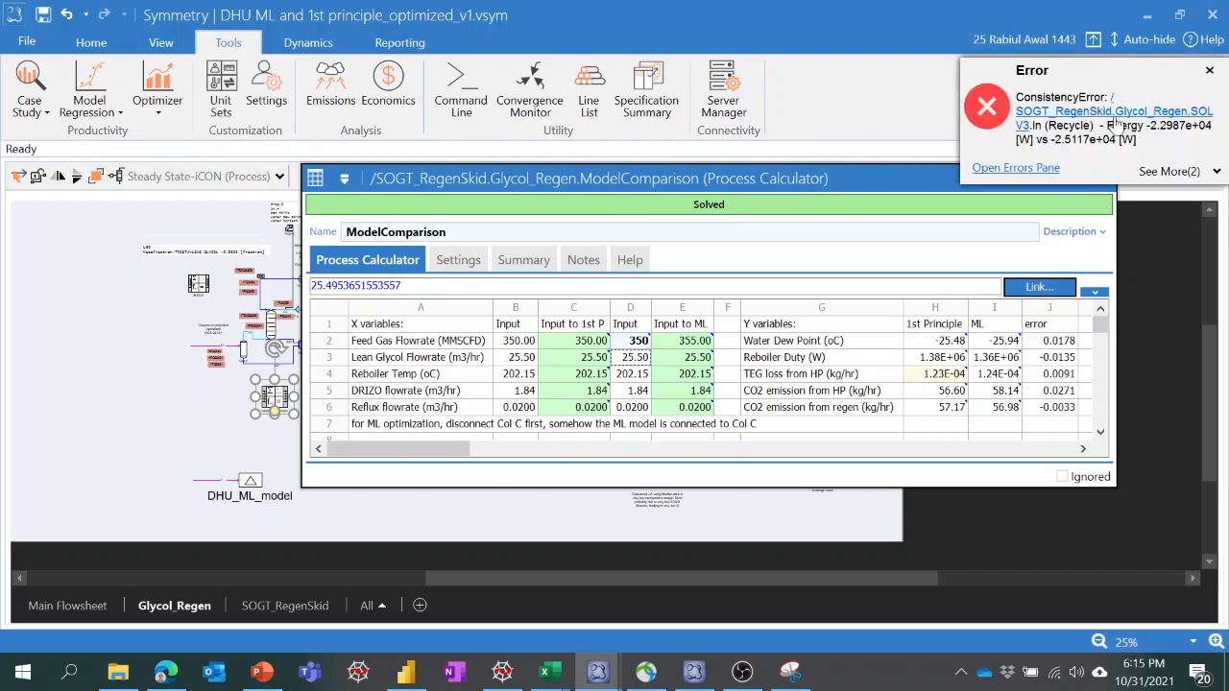
# Step: Dismiss the error notice and re-enter 350 MMSCFD as the feed gas flowrate in the ML input column
pyautogui.click(1209, 70)
pyautogui.click(640, 343)
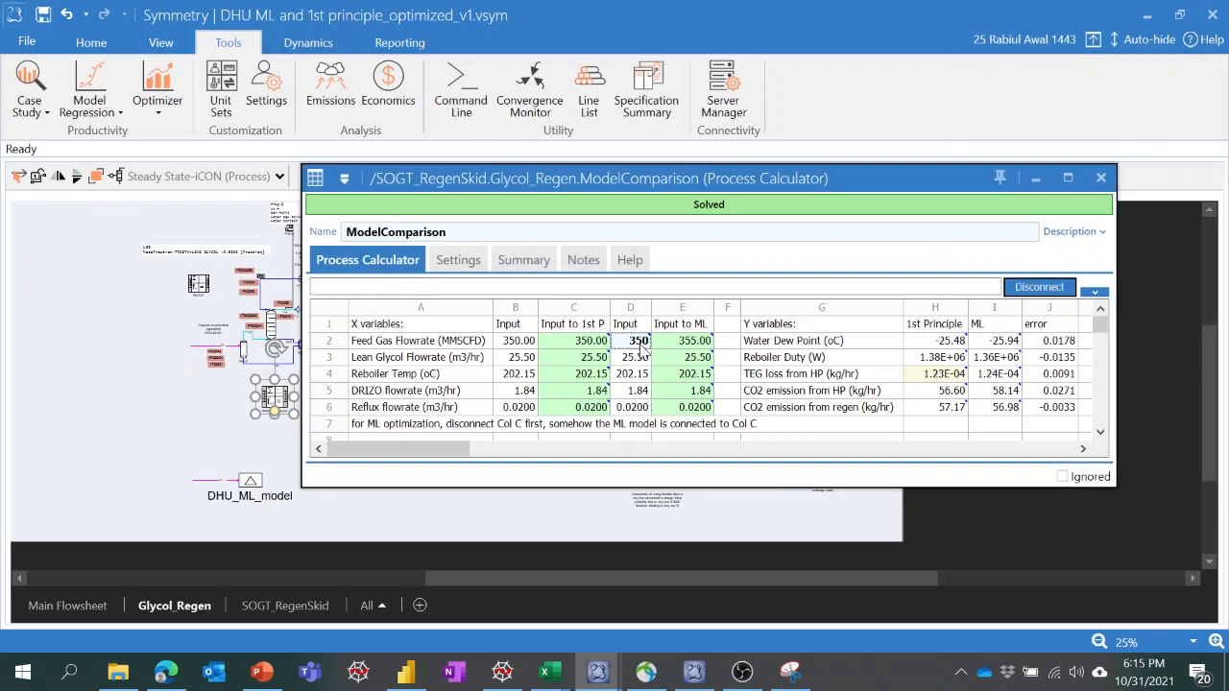
pyautogui.click(643, 356)
pyautogui.click(642, 343)
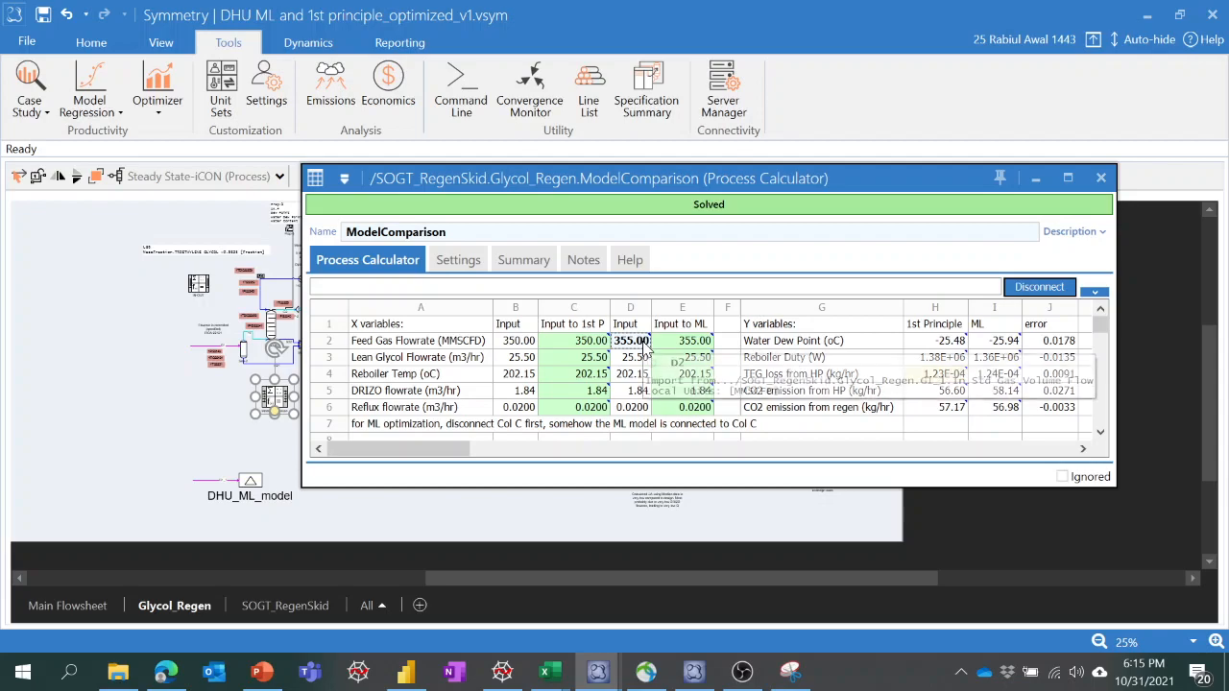
pyautogui.write('35')
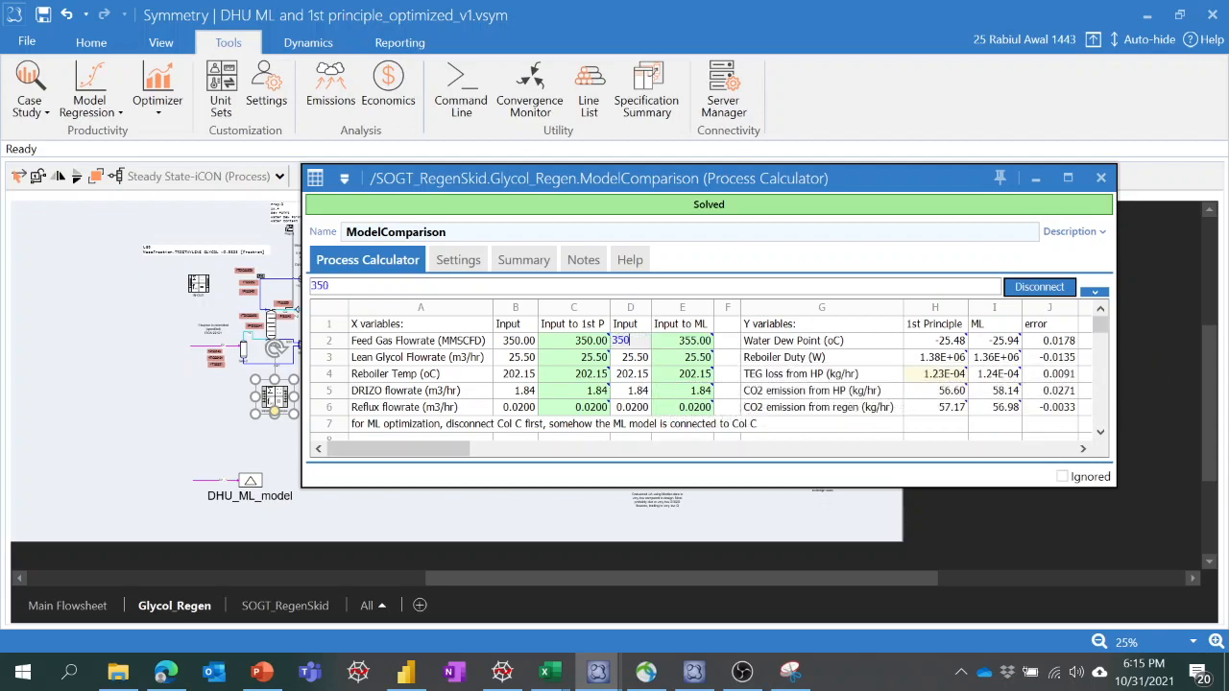
pyautogui.press('Return')
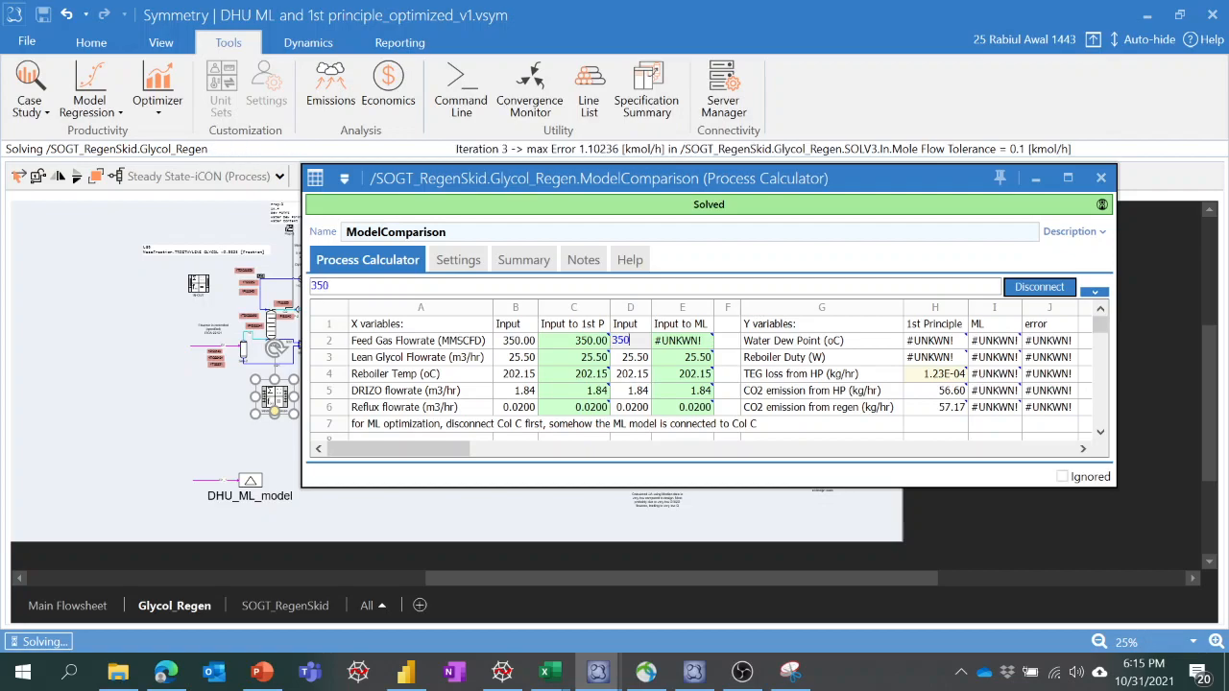
pyautogui.write('350')
pyautogui.press('Return')
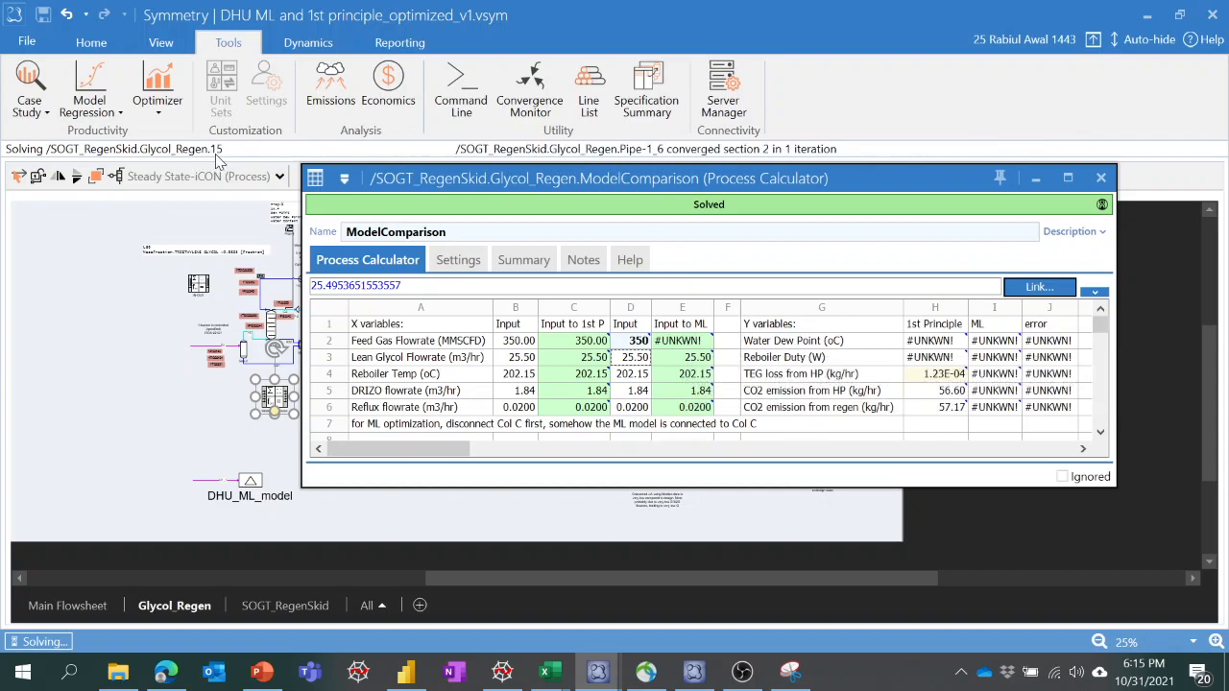
# Step: Terminate the running calculation and disconnect the Input to 1st P cells C2 to C6 from the first-principle model
pyautogui.moveTo(766, 186); pyautogui.dragTo(736, 422)
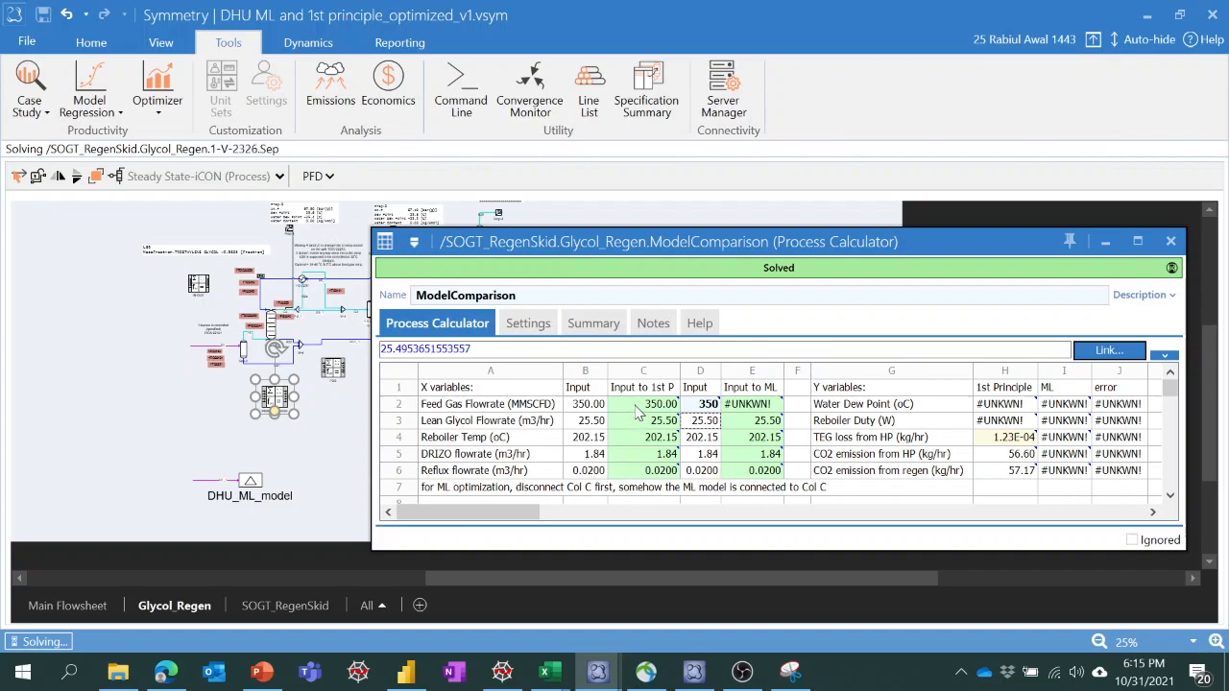
pyautogui.moveTo(638, 407); pyautogui.dragTo(636, 460)
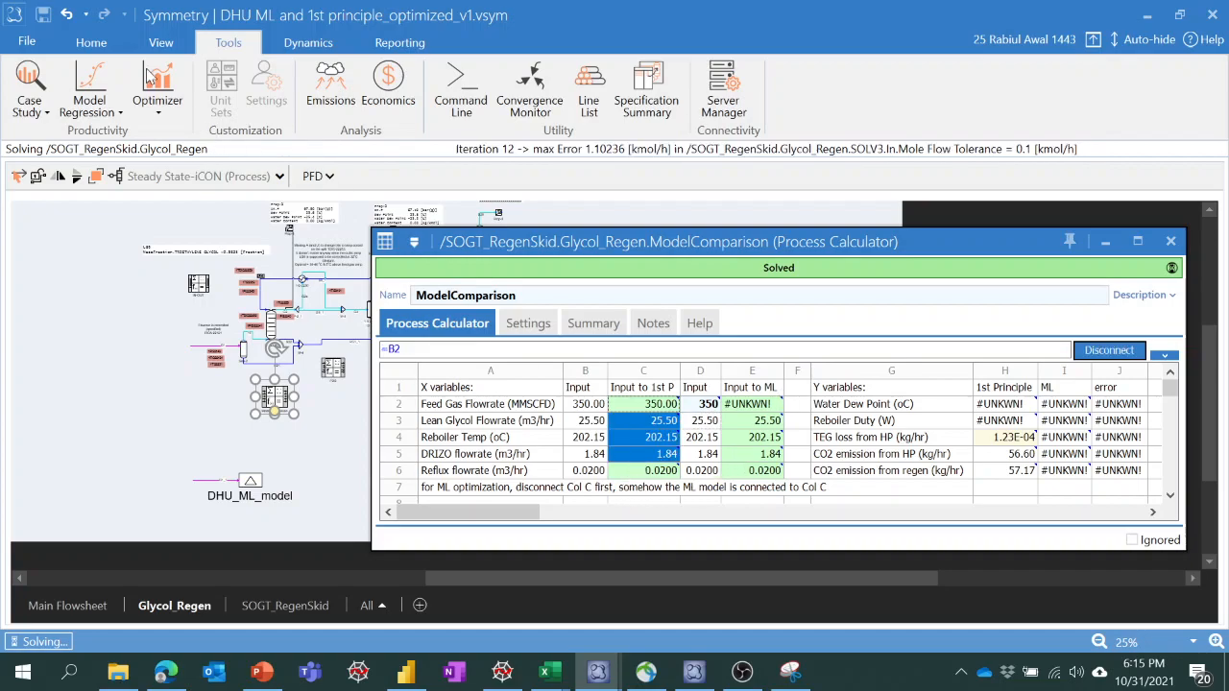
pyautogui.click(92, 42)
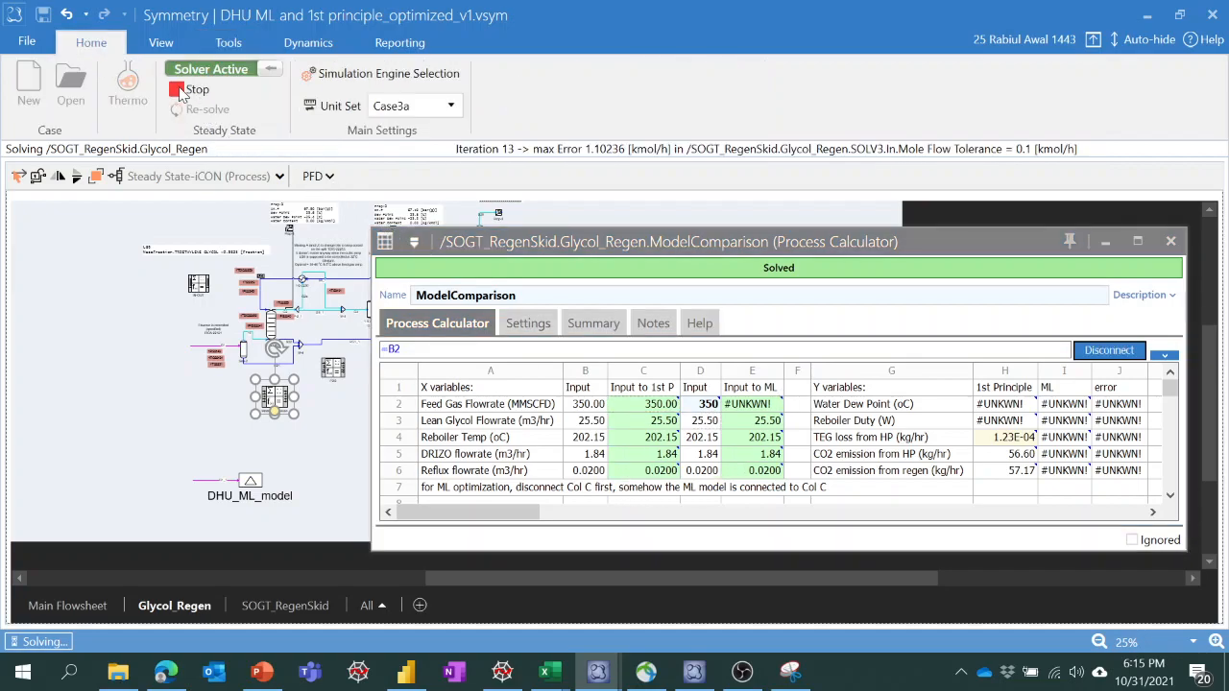
pyautogui.click(183, 90)
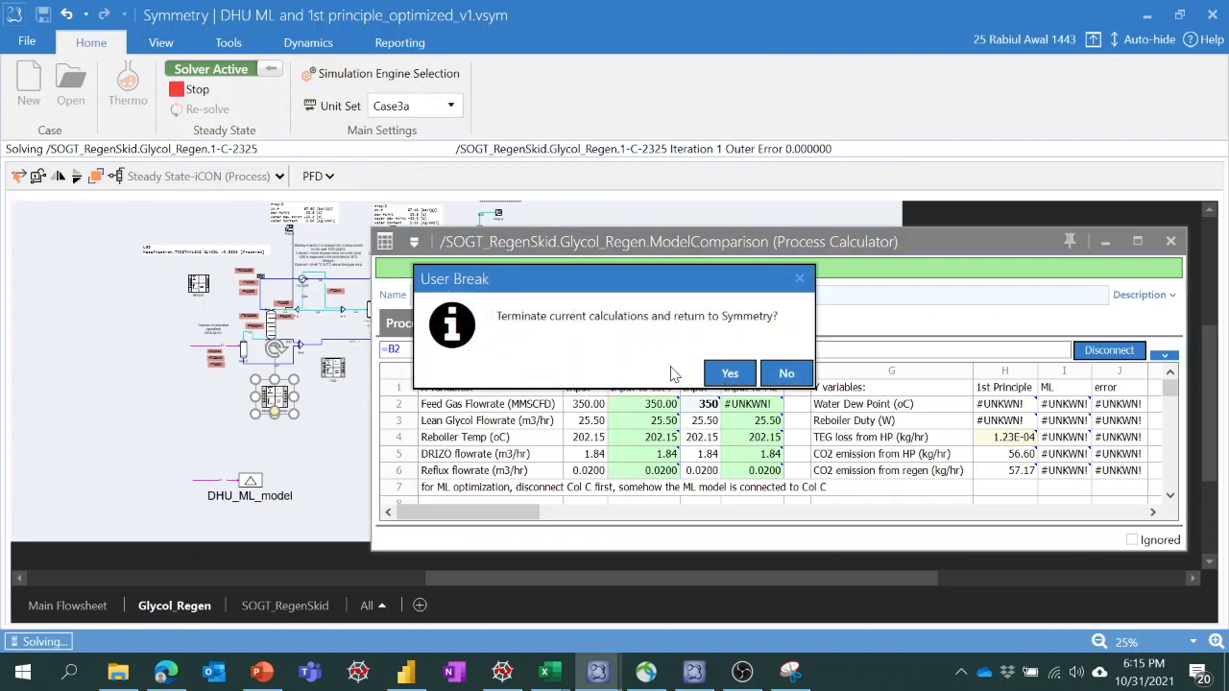
pyautogui.click(728, 373)
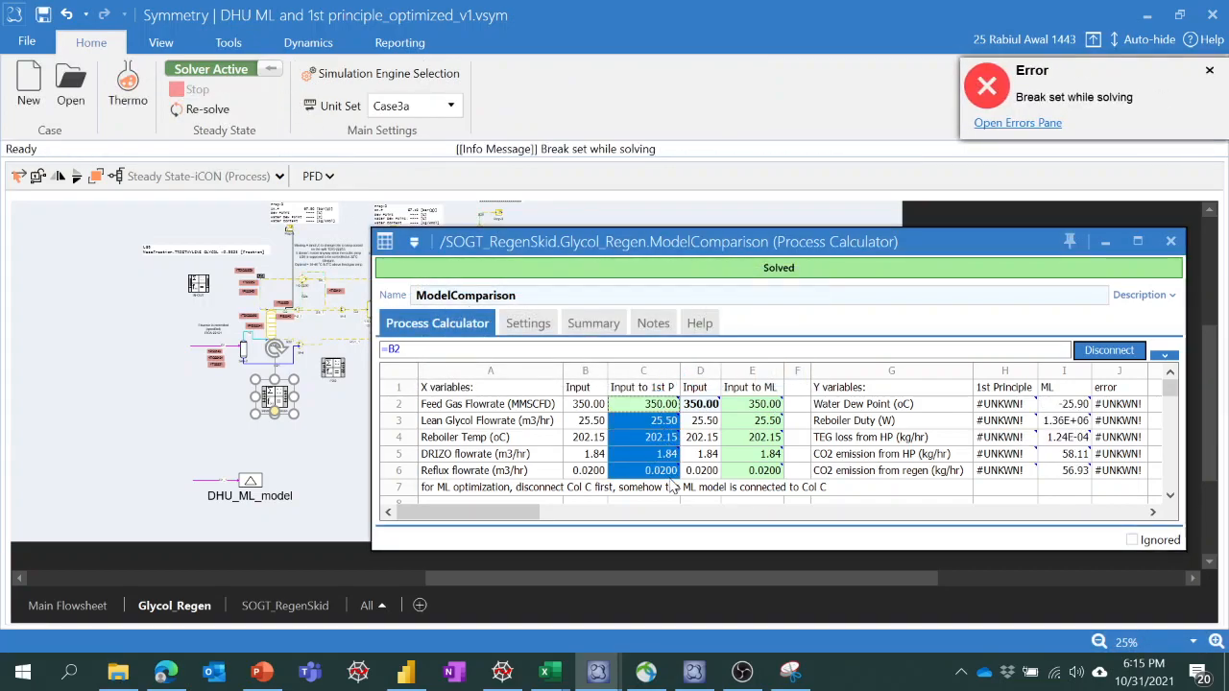
pyautogui.click(1210, 71)
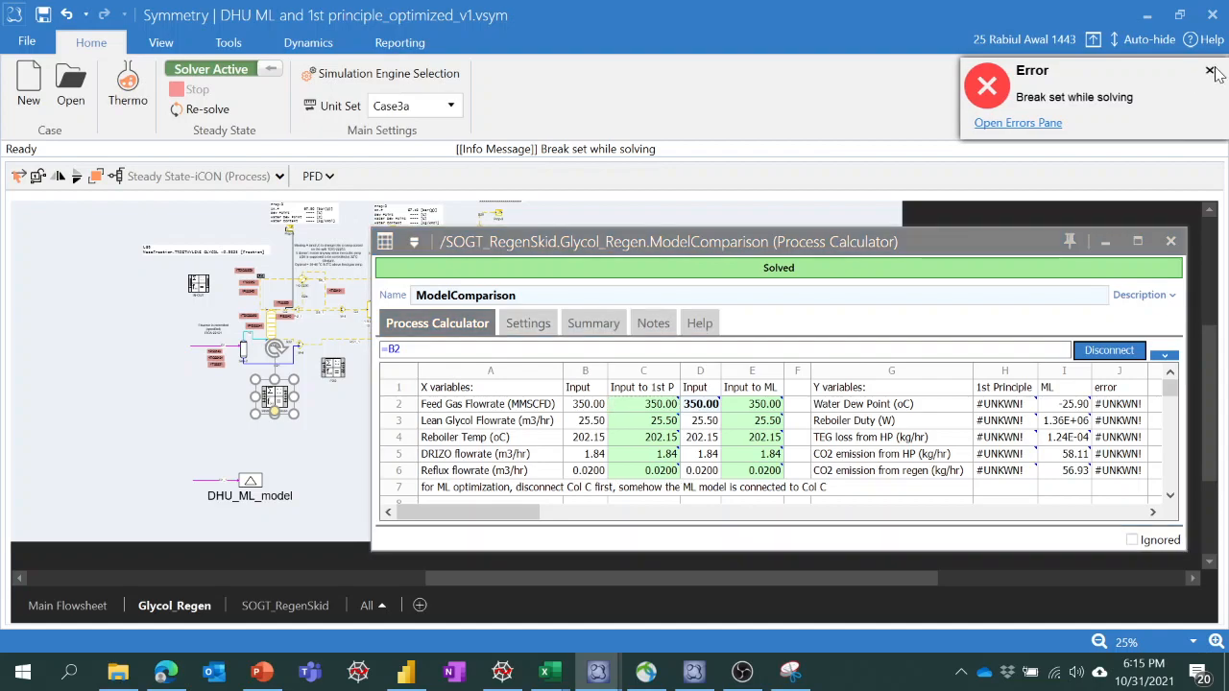
pyautogui.click(1110, 351)
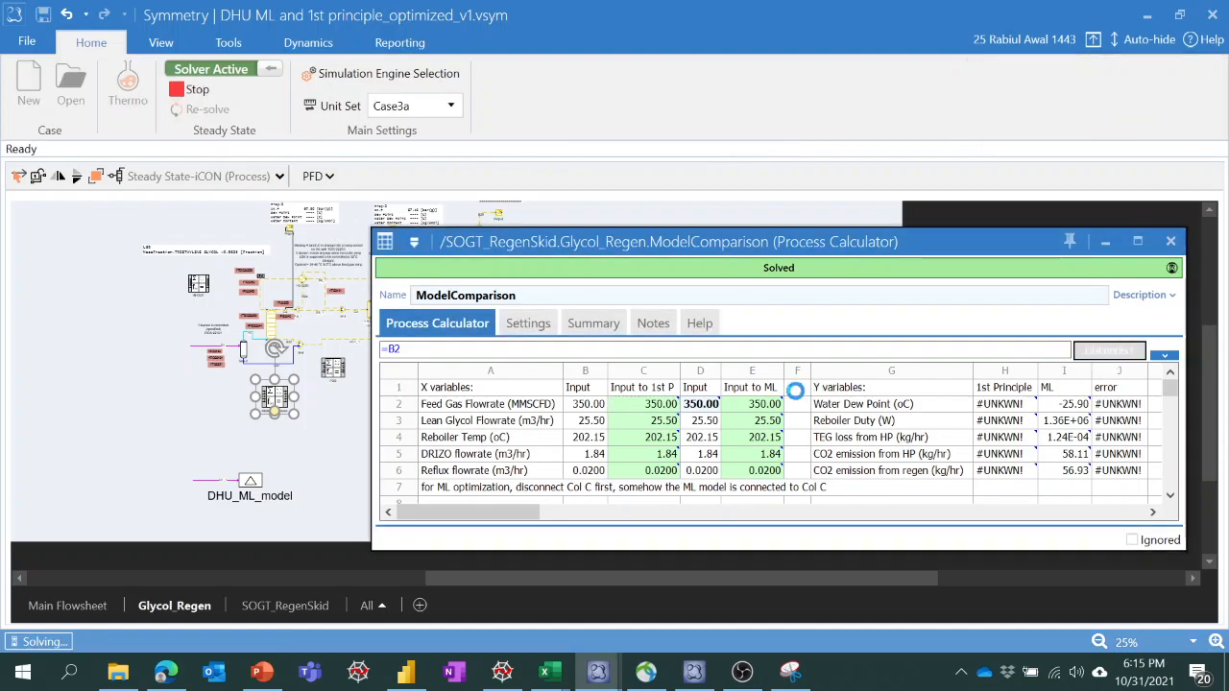
# Step: Set the ML model's feed gas flowrate input to 355 MMSCFD
pyautogui.click(701, 404)
pyautogui.write('355')
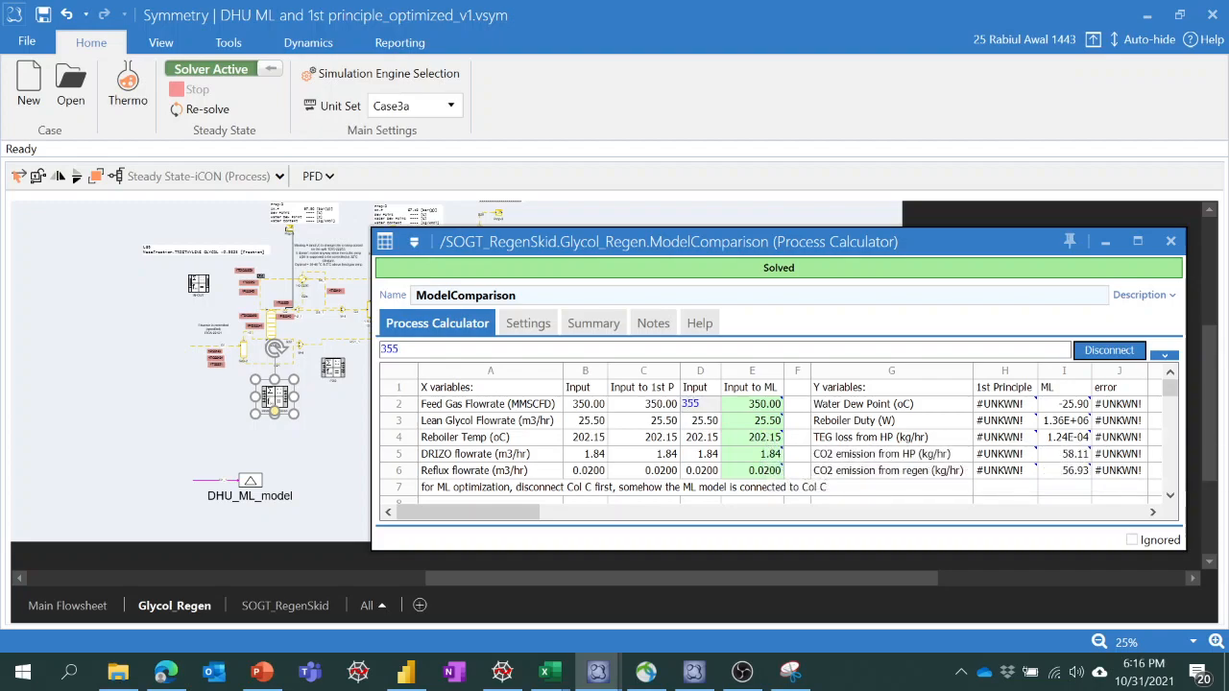
pyautogui.press('Return')
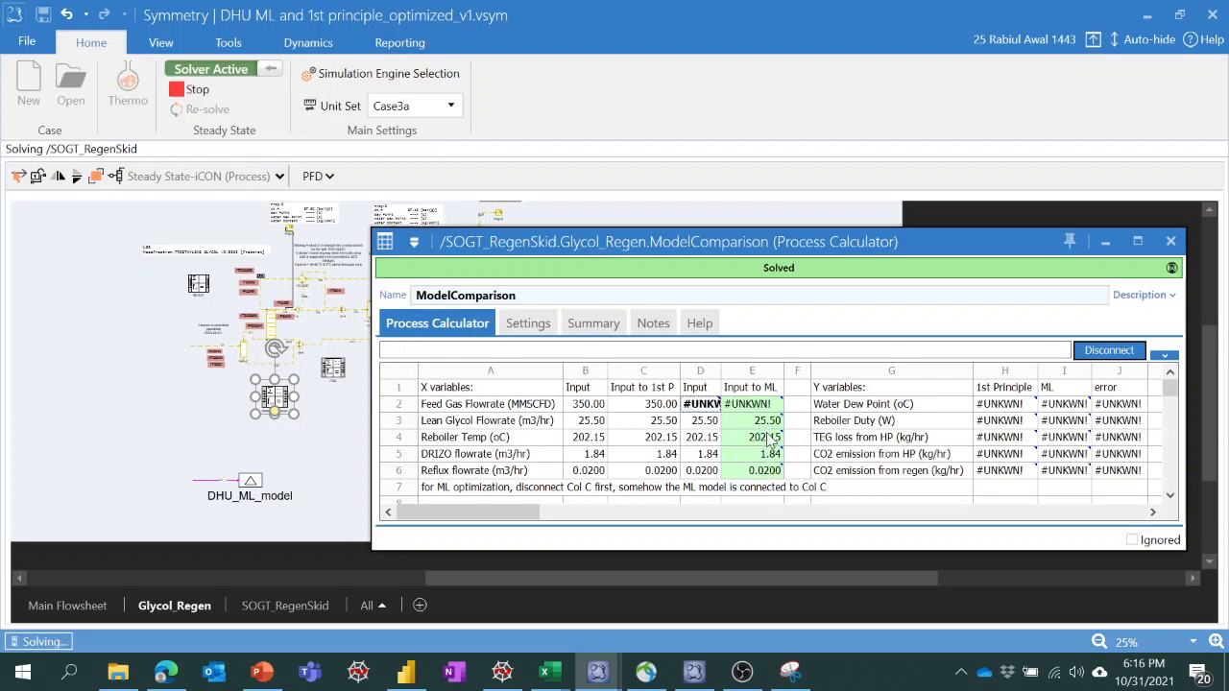
# Step: Change the ML model's feed gas flowrate input to 350 MMSCFD and reposition the calculator window
pyautogui.press('Up')
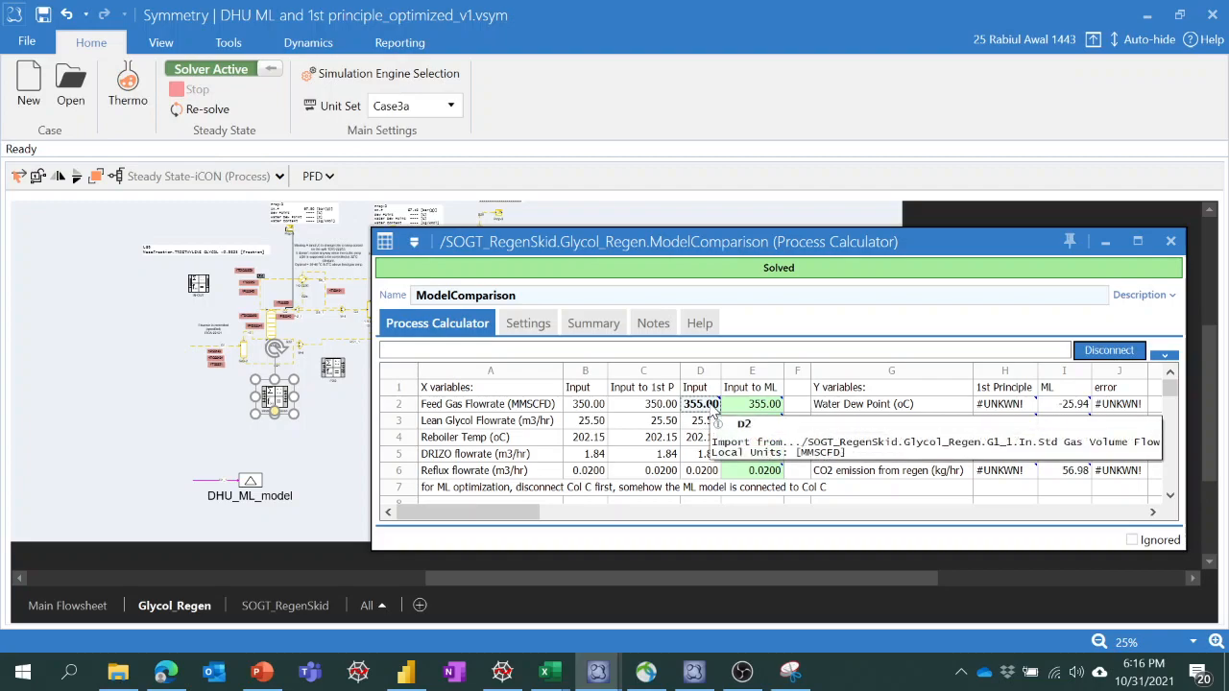
pyautogui.write('350')
pyautogui.press('Return')
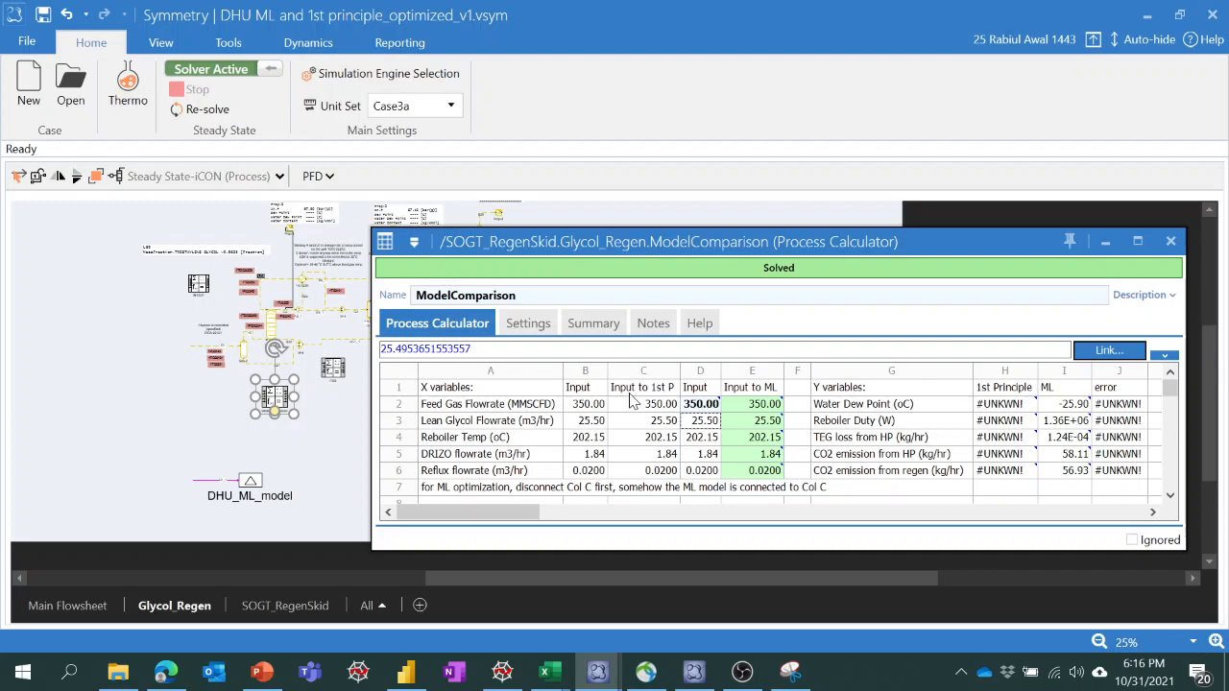
pyautogui.moveTo(705, 242); pyautogui.dragTo(633, 210)
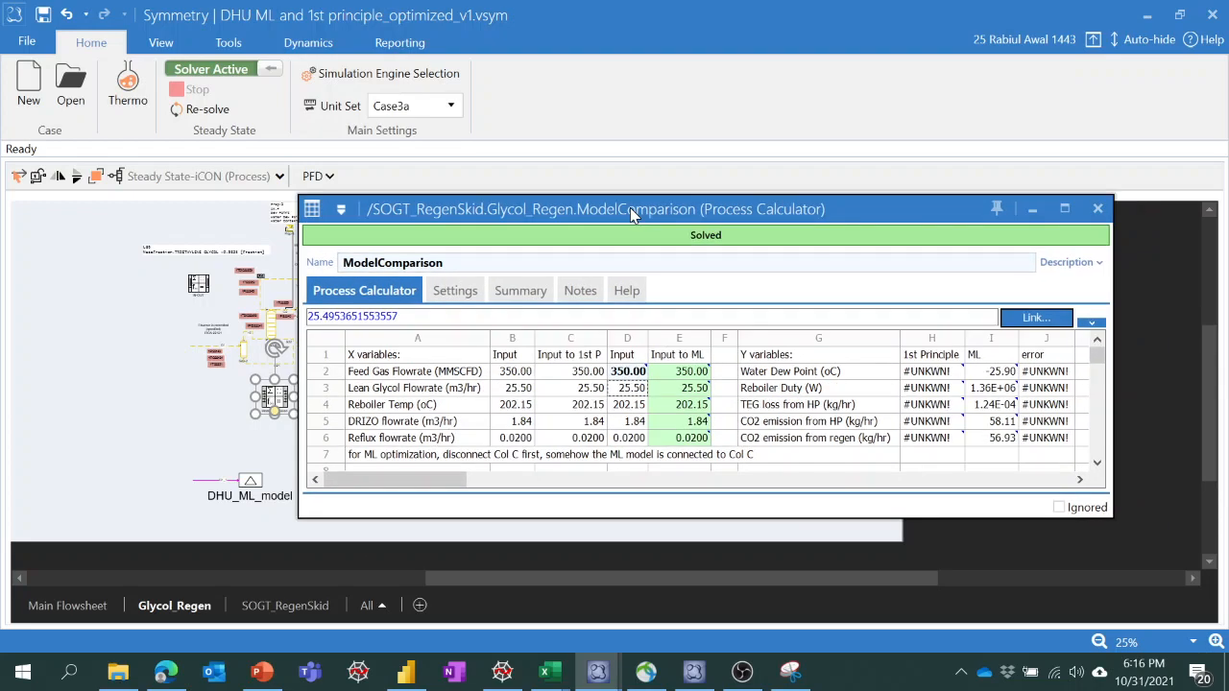